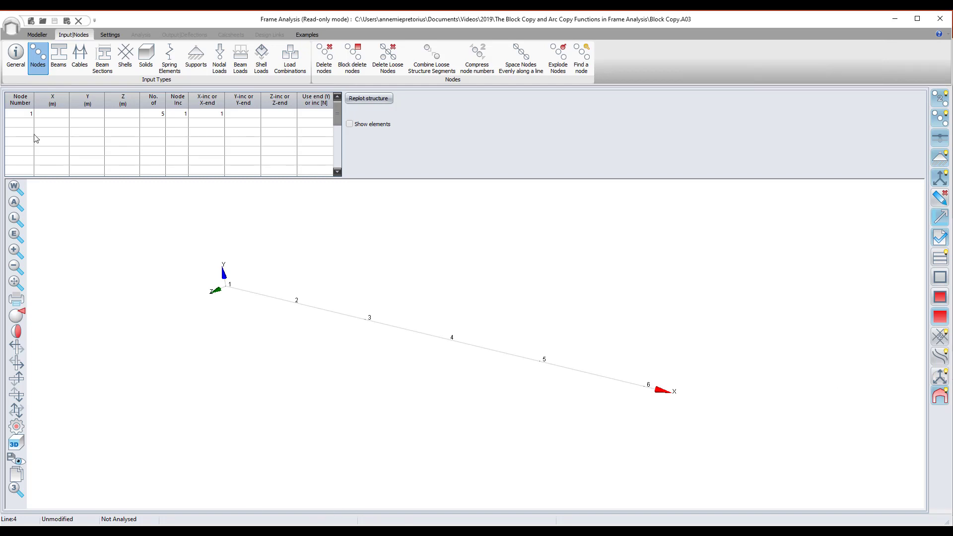
Examine the first node row's number, count and increment entries, along with node 1's coordinates in the model.
click(19, 117)
click(159, 117)
click(178, 117)
click(215, 118)
mouse_move(228, 284)
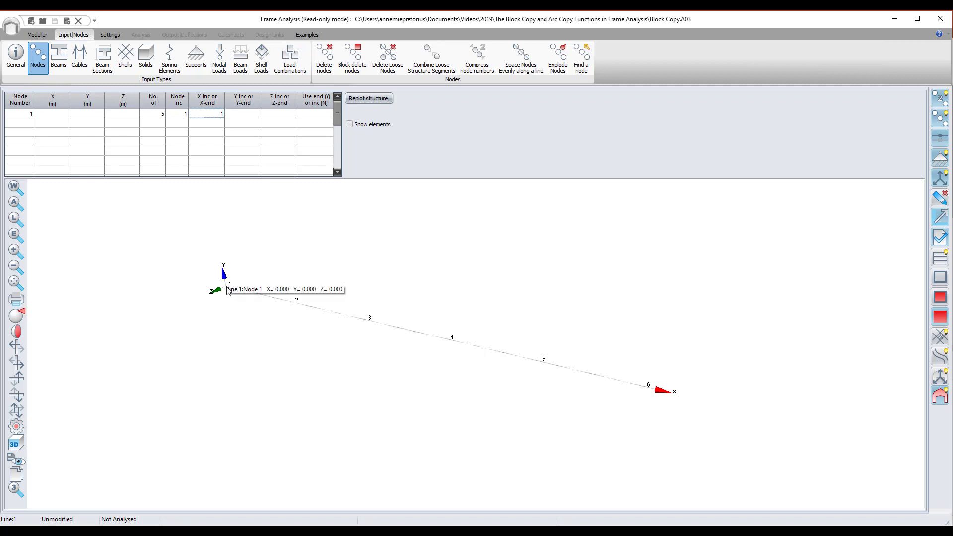
scroll(218, 423, down, 2)
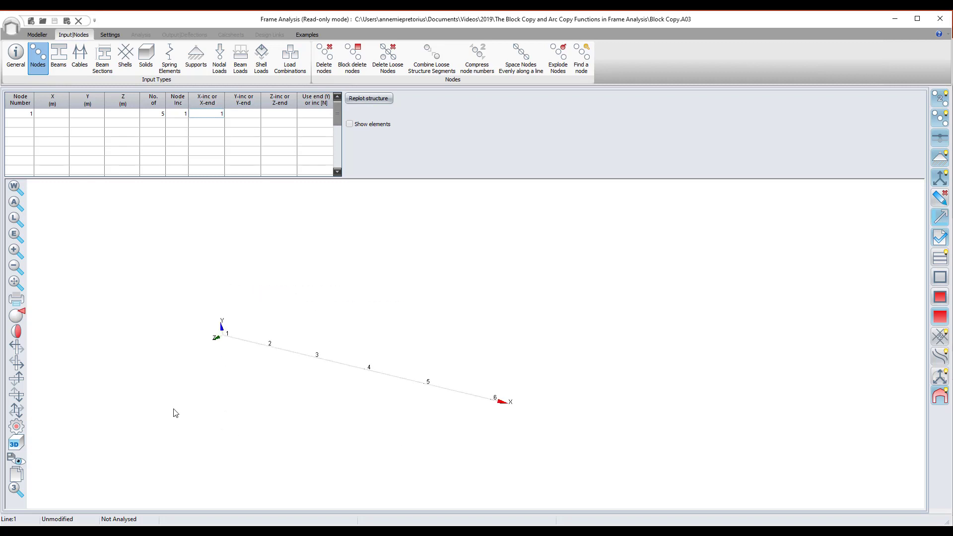
scroll(164, 419, up, 1)
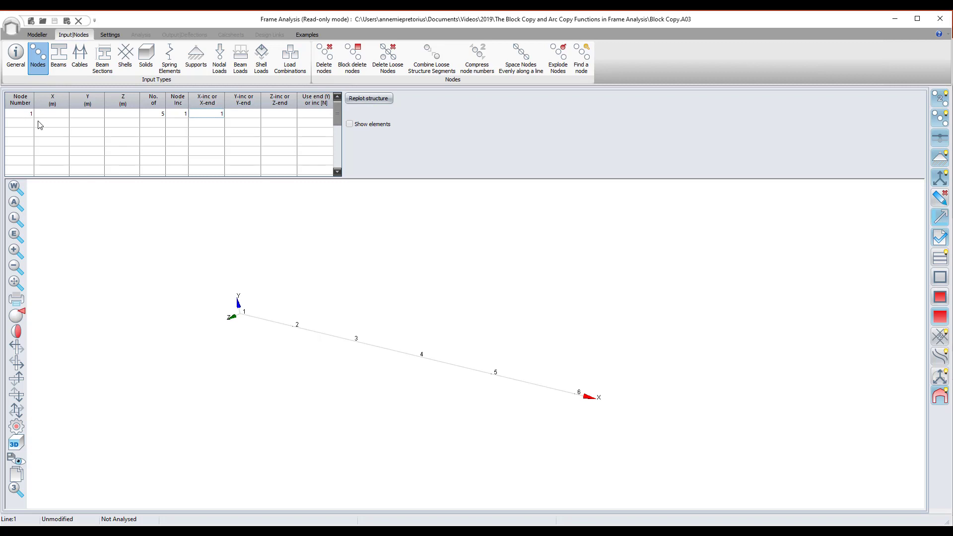
Enter B1 as the node number in the second table row to start a block copy of the first row's nodes.
click(19, 124)
text(B)
click(23, 115)
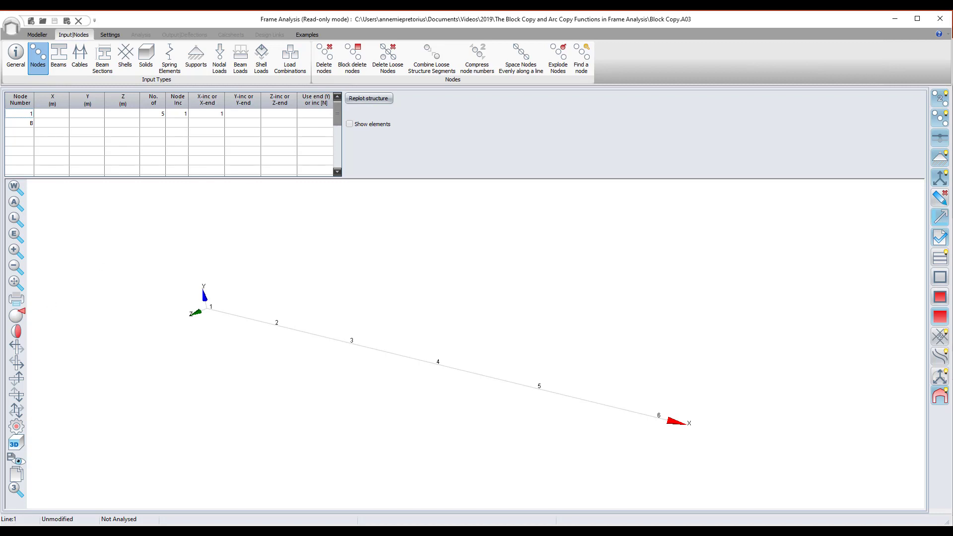
click(22, 122)
click(30, 121)
text(1)
Define the block copy with 4 copies, a node increment of 6 and a Z increment of 2.
click(154, 124)
text(4)
click(182, 124)
text(6)
click(275, 126)
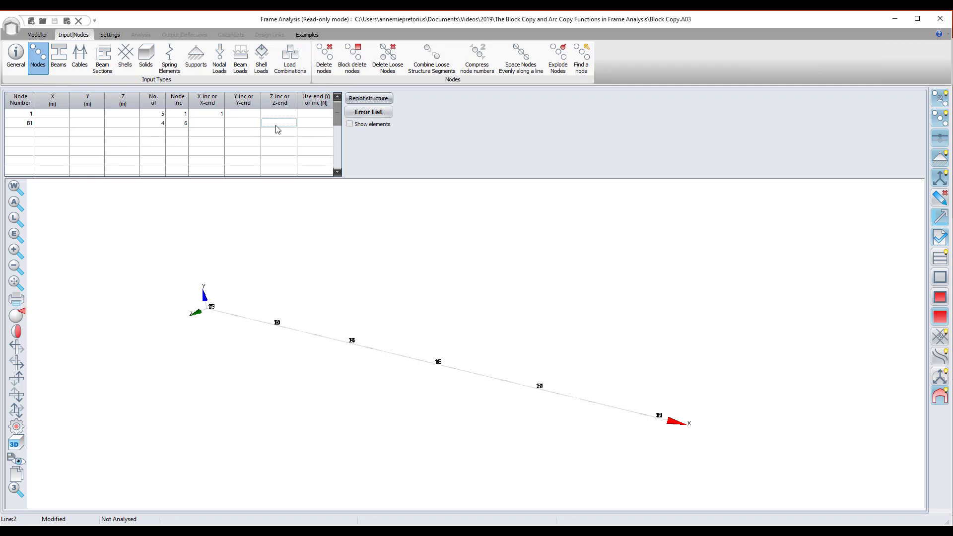
text(2)
key(Return)
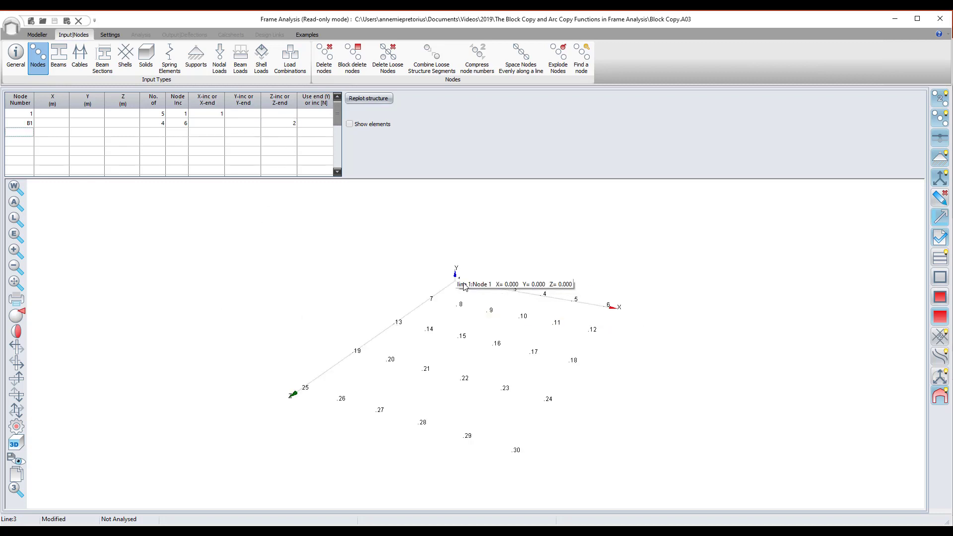
Delete the B1 block copy row from the node table.
drag(579, 311, 558, 416)
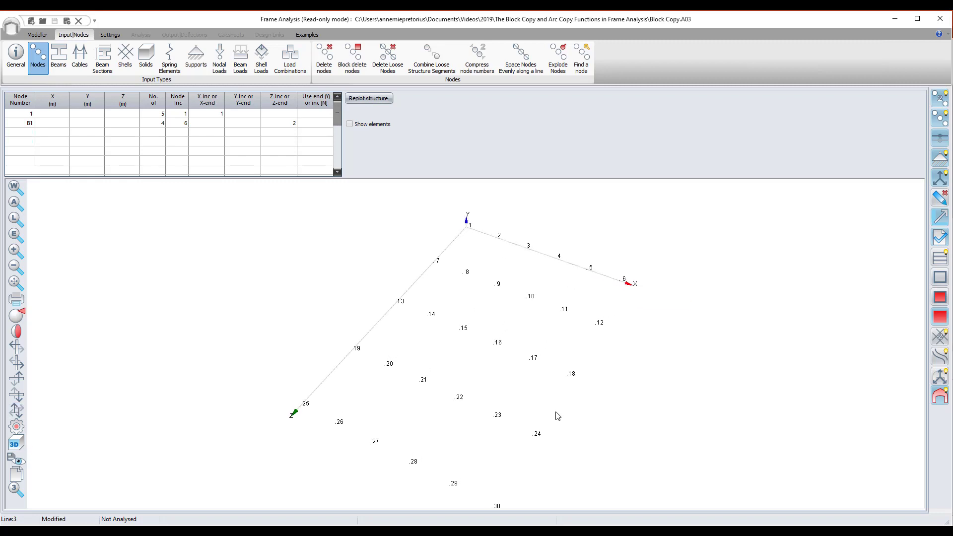
mouse_move(437, 267)
drag(465, 278, 402, 399)
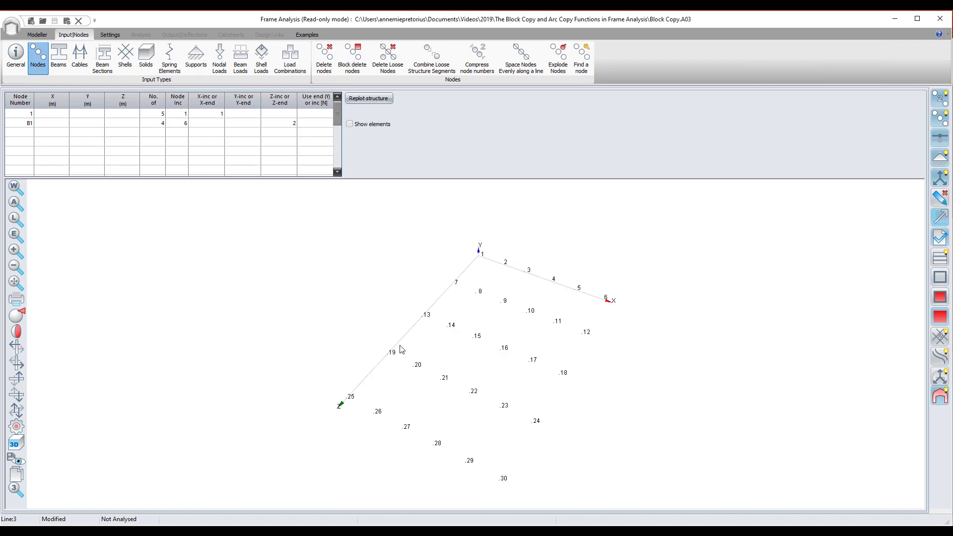
middle_drag(711, 449, 590, 396)
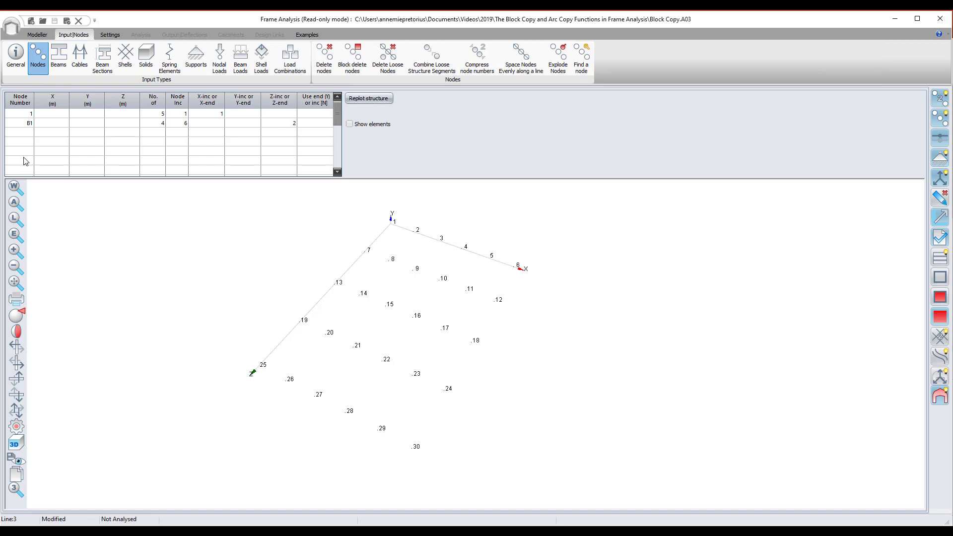
drag(25, 124, 291, 127)
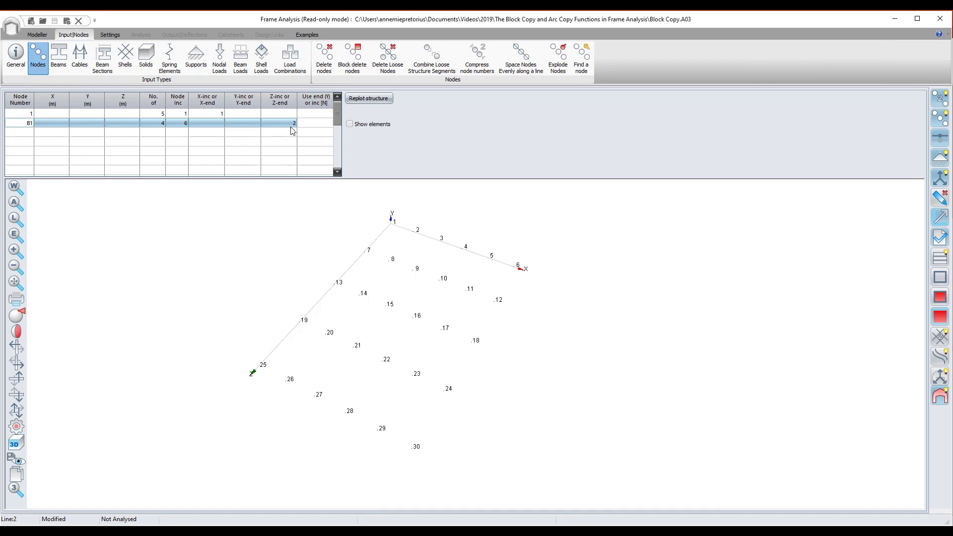
key(Delete)
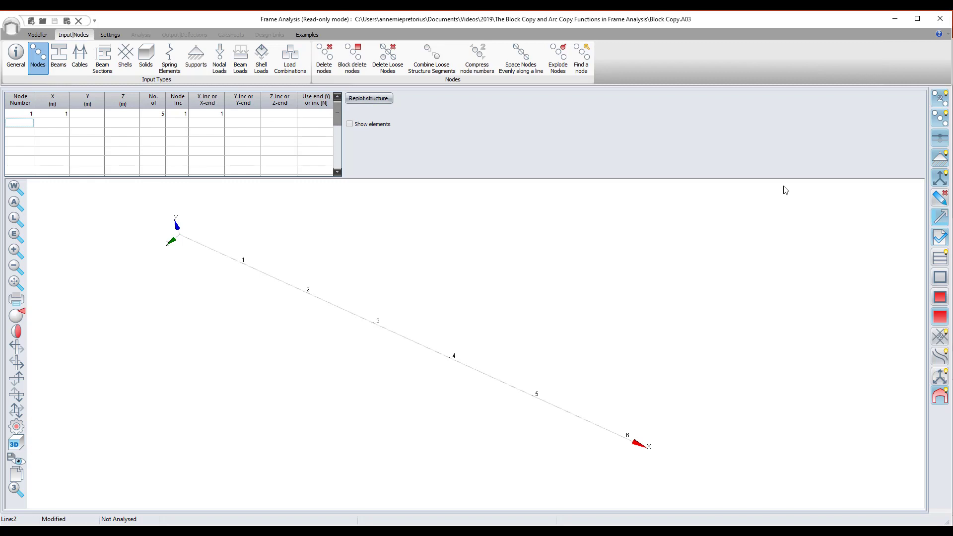
Enter an arc copy row A1 beneath the first node row, with its centre at X 0, Y 0, Z 0.
text(A1)
key(Tab)
text(0)
key(Tab)
key(Tab)
text(0)
Define the A1 arc copy with a Y increment of 30, 7 copies and a node increment of 6.
click(197, 125)
click(241, 123)
text(30)
click(157, 124)
text(7)
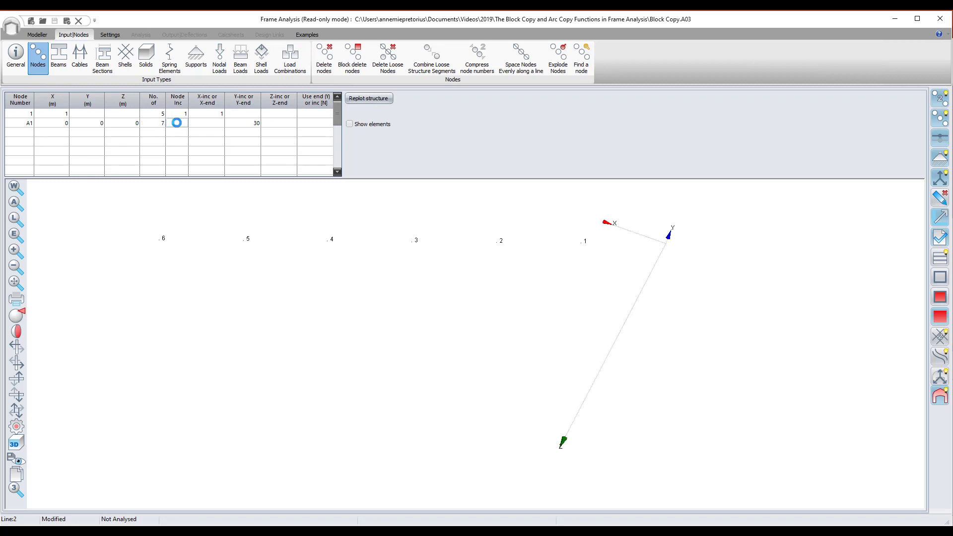
text(7)
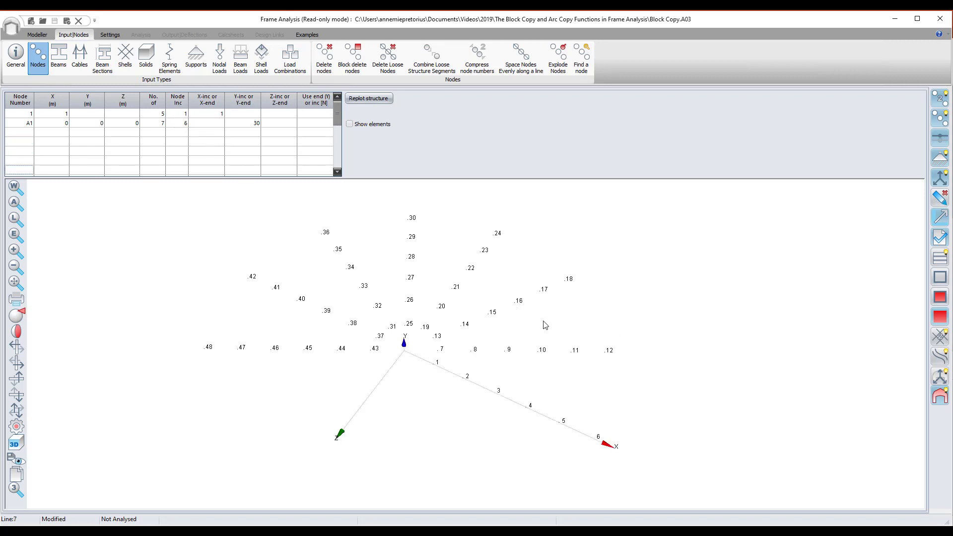
Set the A1 arc copy's node increment to 10 and check the renumbered nodes in the model.
scroll(415, 351, up, 3)
scroll(404, 330, down, 2)
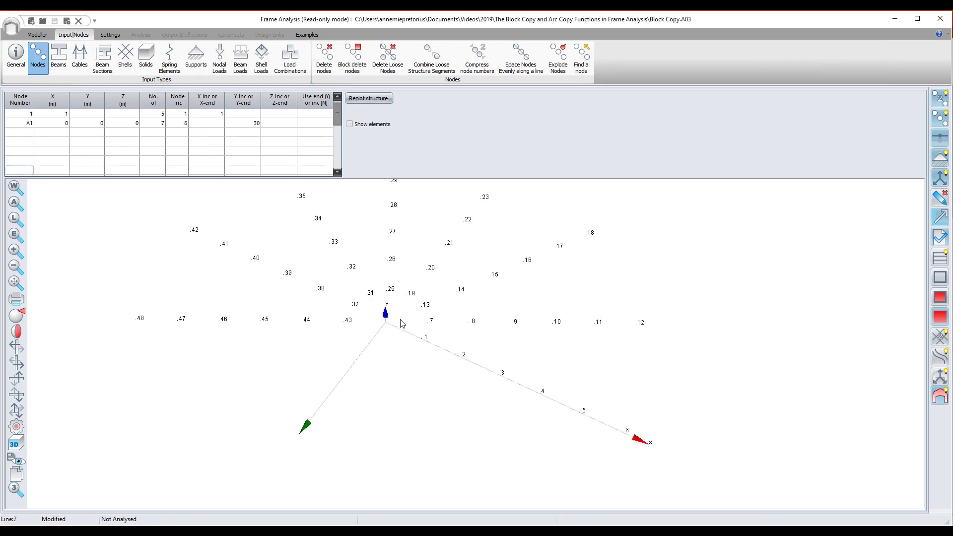
mouse_move(427, 352)
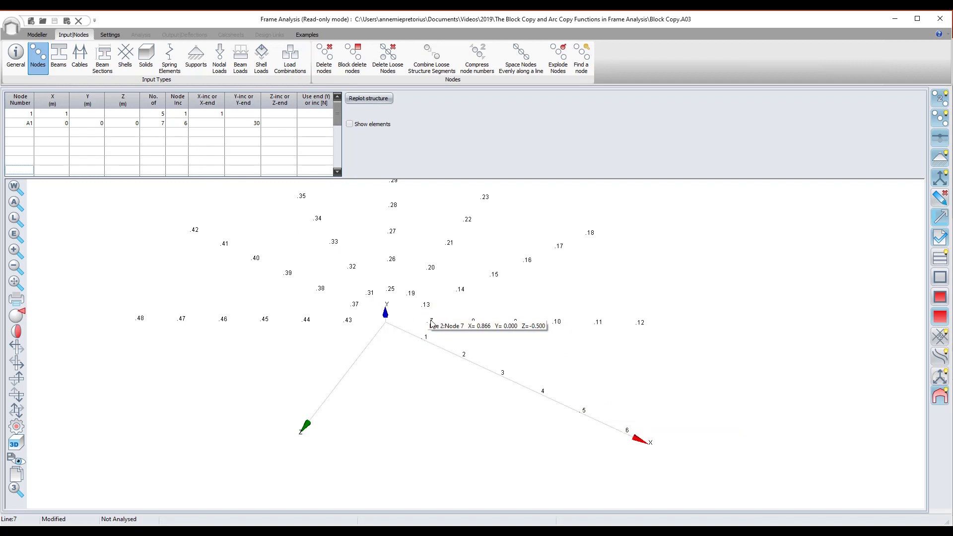
click(177, 123)
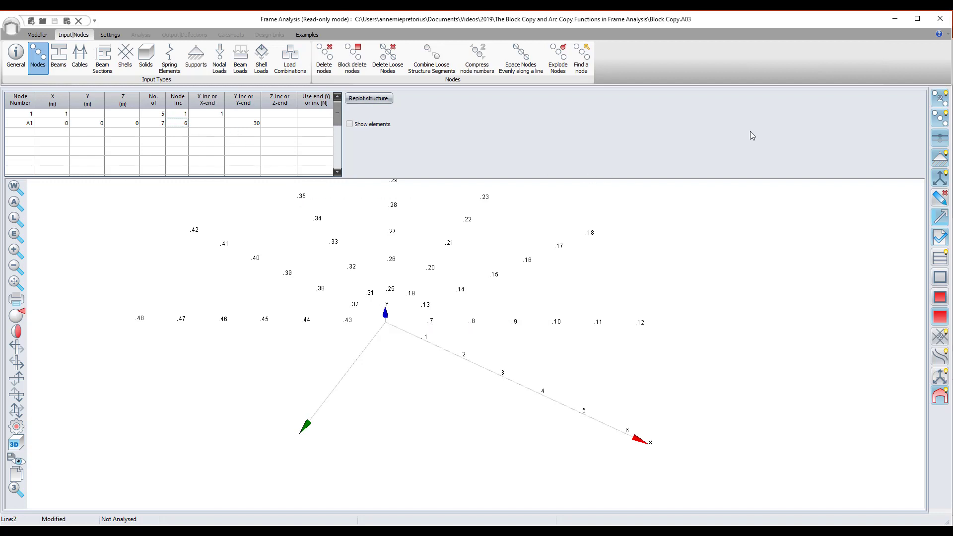
text(10)
key(Return)
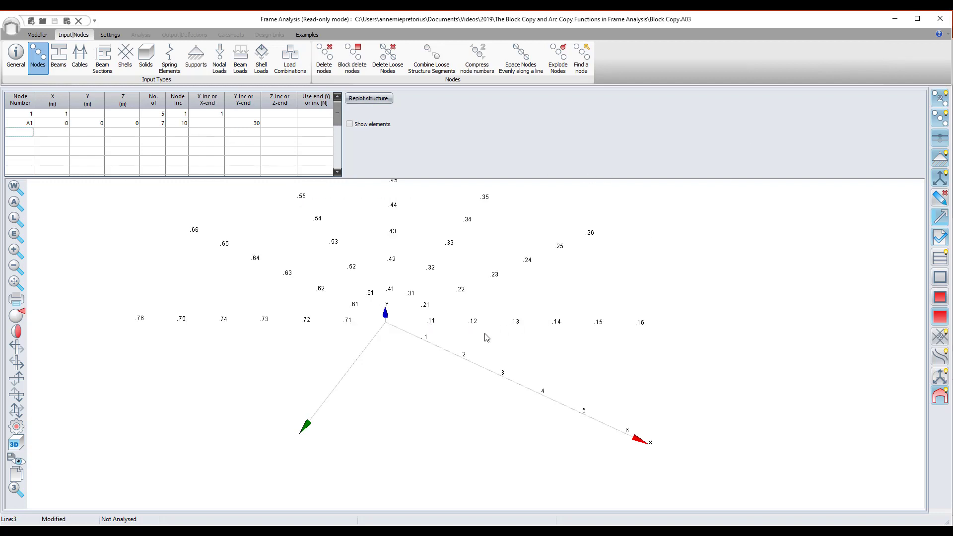
scroll(439, 331, up, 2)
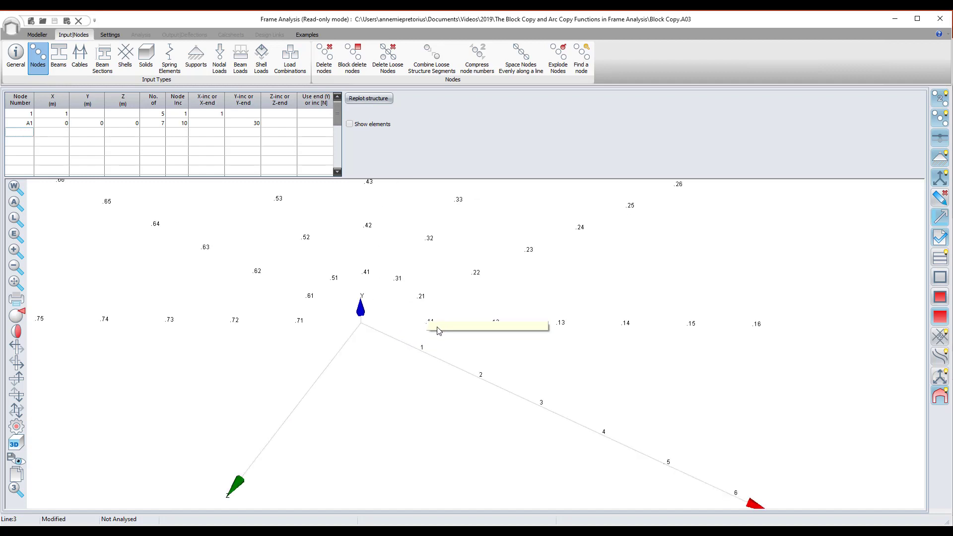
mouse_move(418, 292)
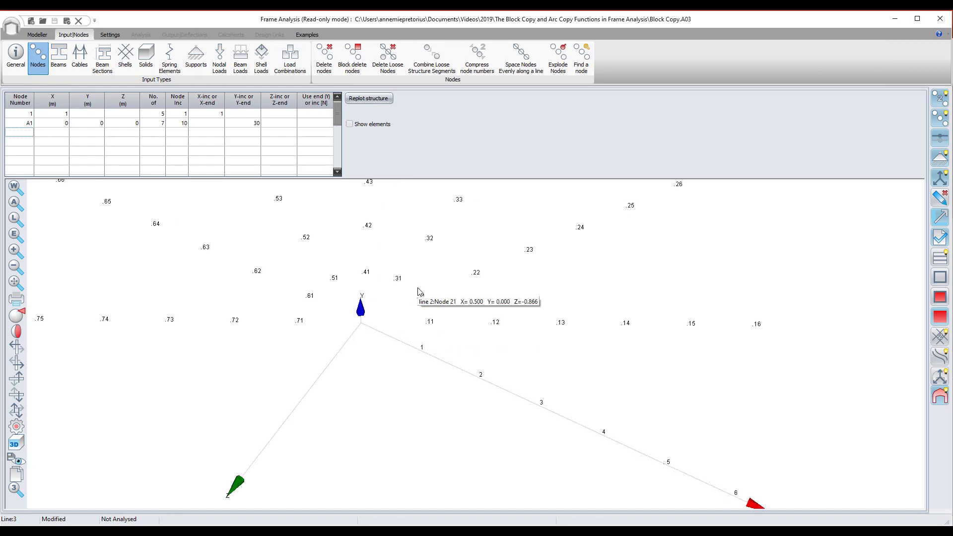
mouse_move(429, 321)
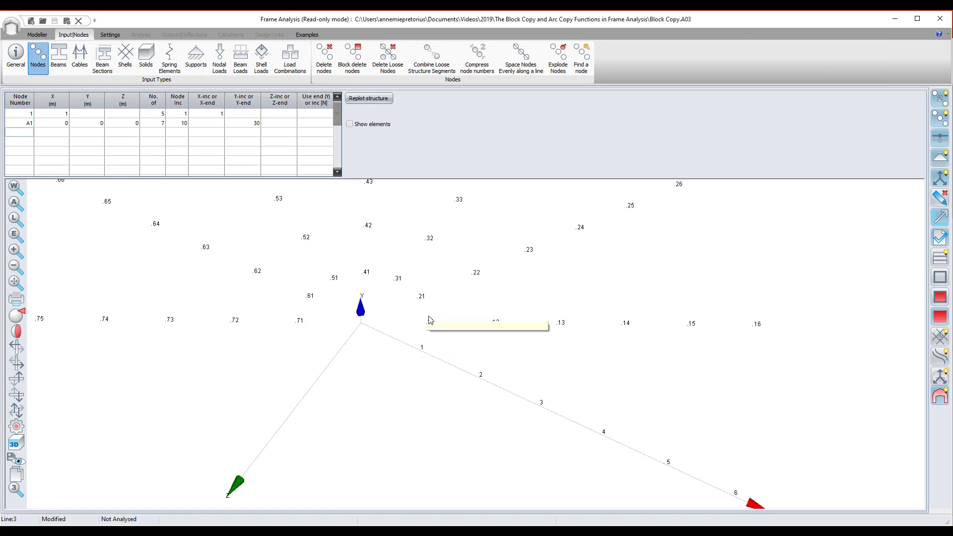